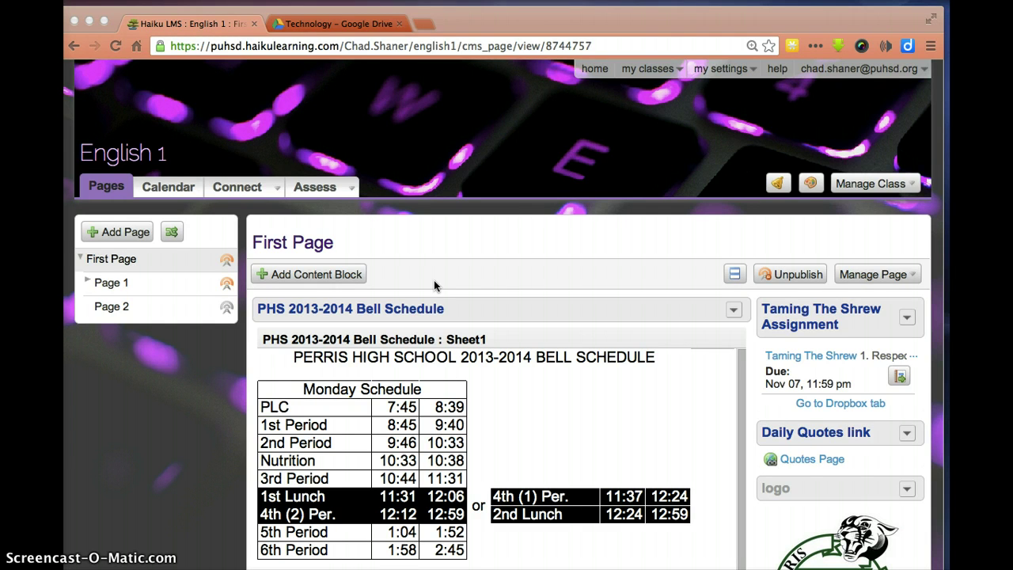
Step: Create a new Exam-type assessment for the English 1 class and title it "test"
left_click(316, 190)
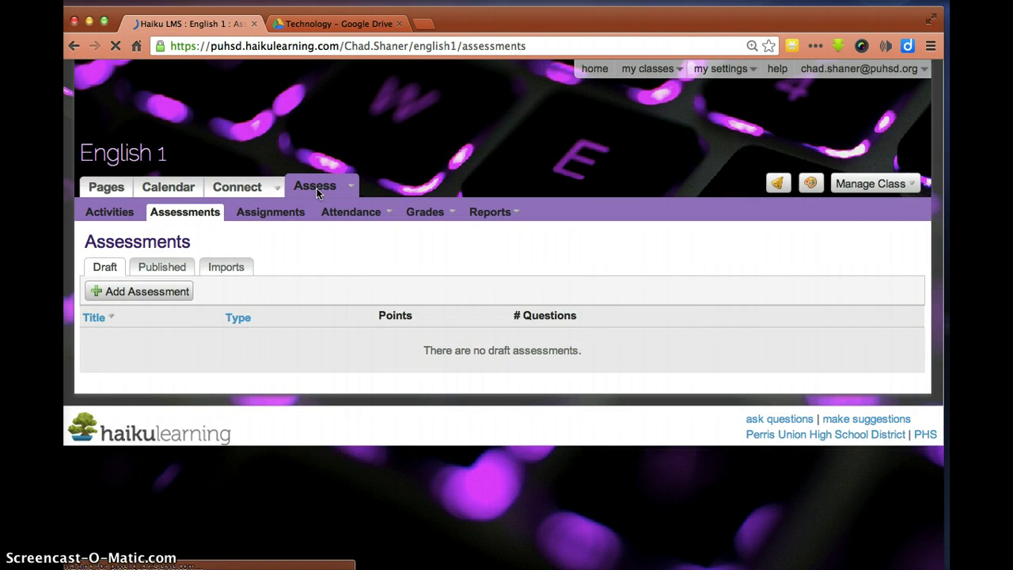
left_click(153, 299)
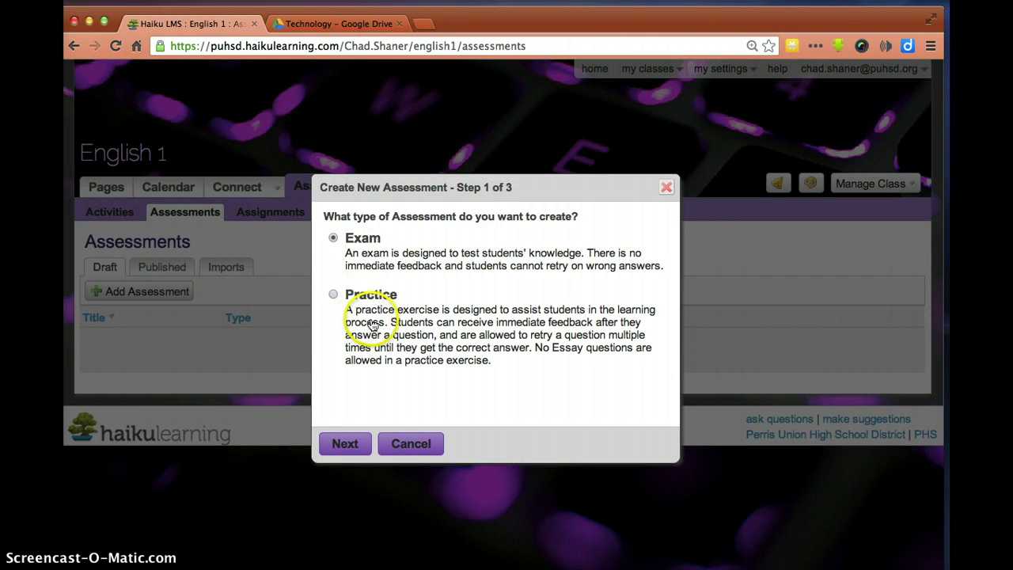
left_click(346, 444)
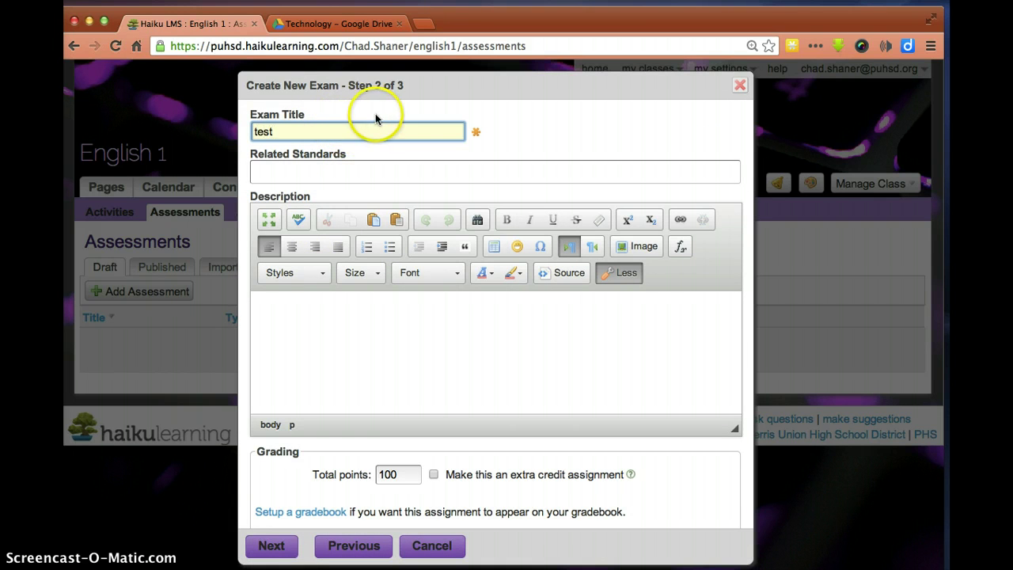
Step: Relate the exam to standard CCSS.ELA-Literacy.RL.9-10.1, enter the description "This covers chapter 3", and continue to the final setup stage
left_click(365, 173)
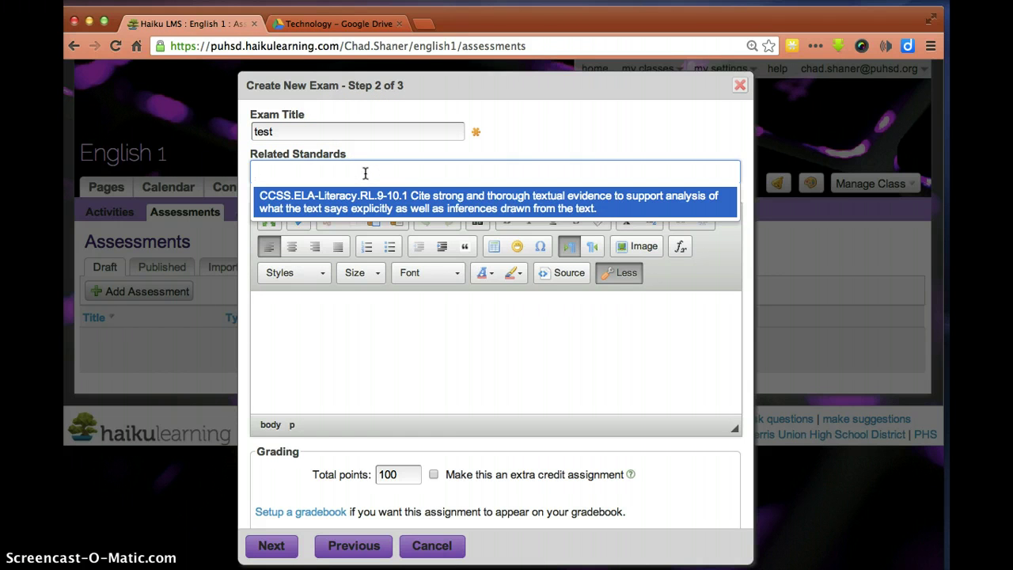
left_click(362, 193)
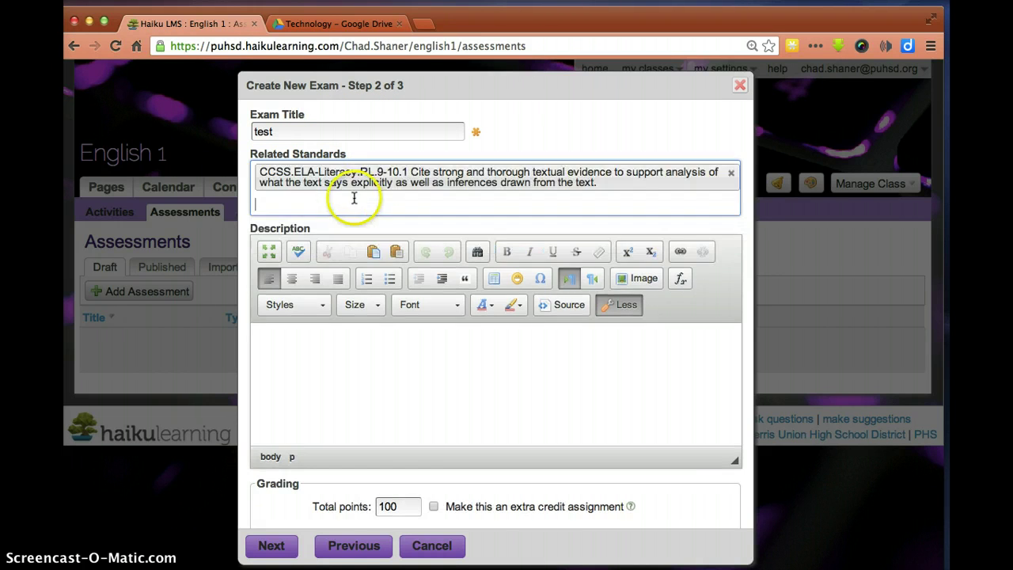
left_click(406, 384)
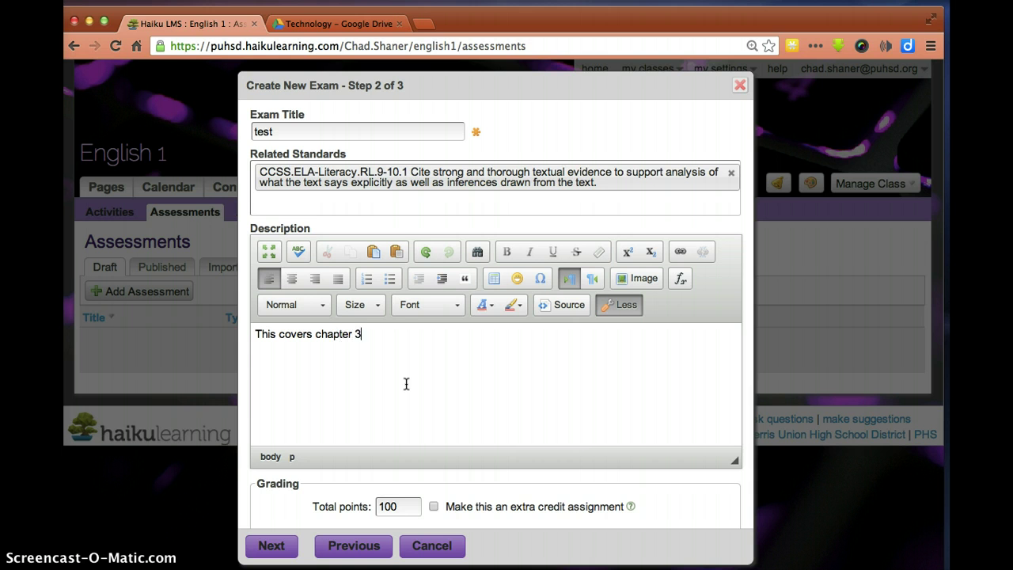
left_click(379, 362)
scroll(378, 385, "down", 2)
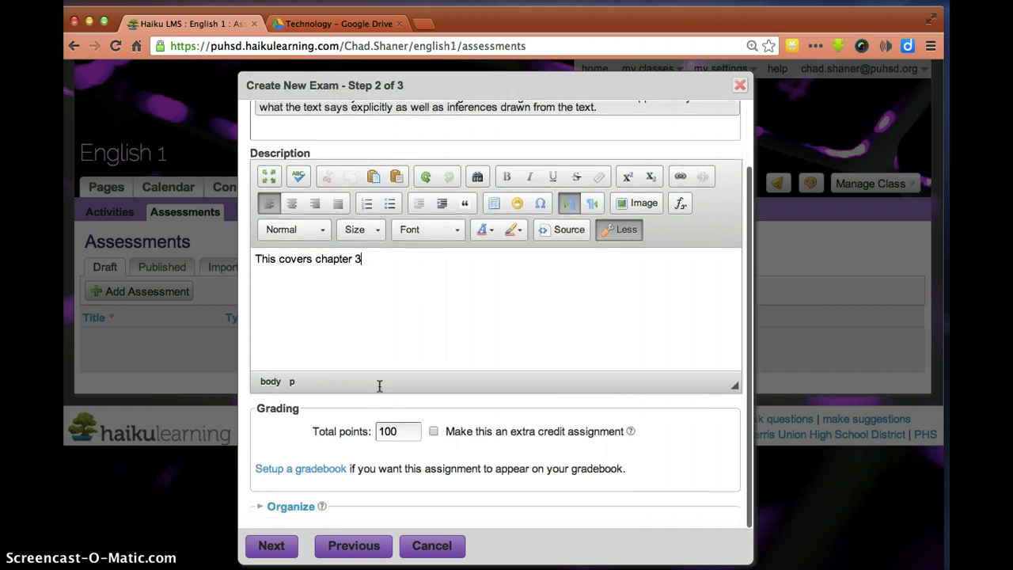
left_click(392, 430)
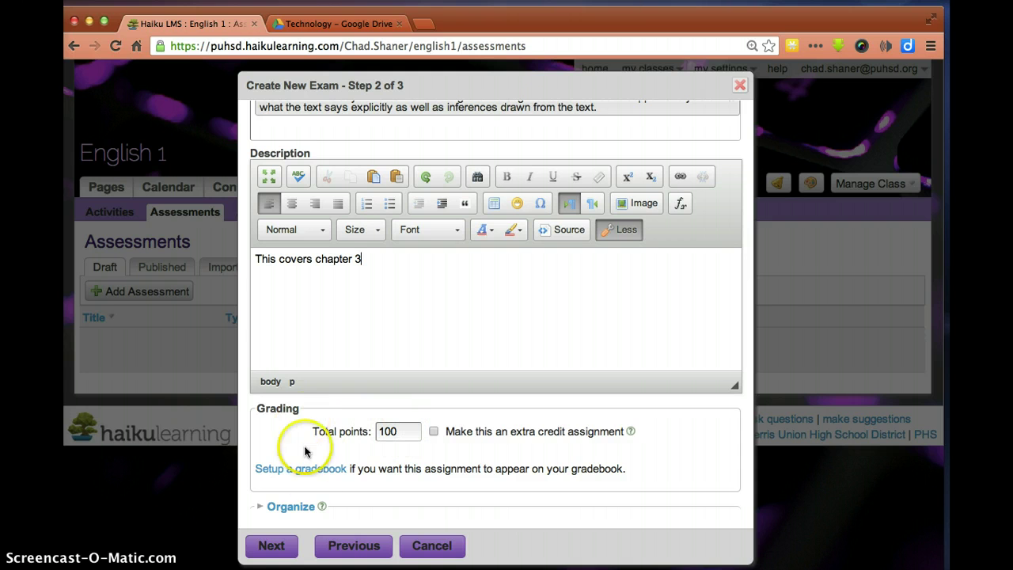
left_click(273, 546)
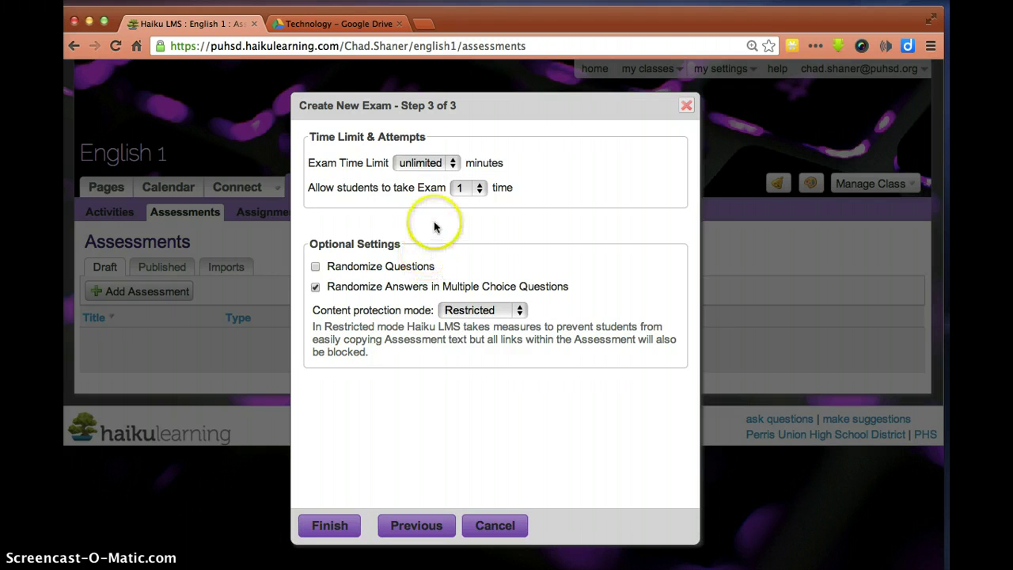
Step: Keep the exam time limit unlimited and allow students to take the exam 1 time
left_click(453, 166)
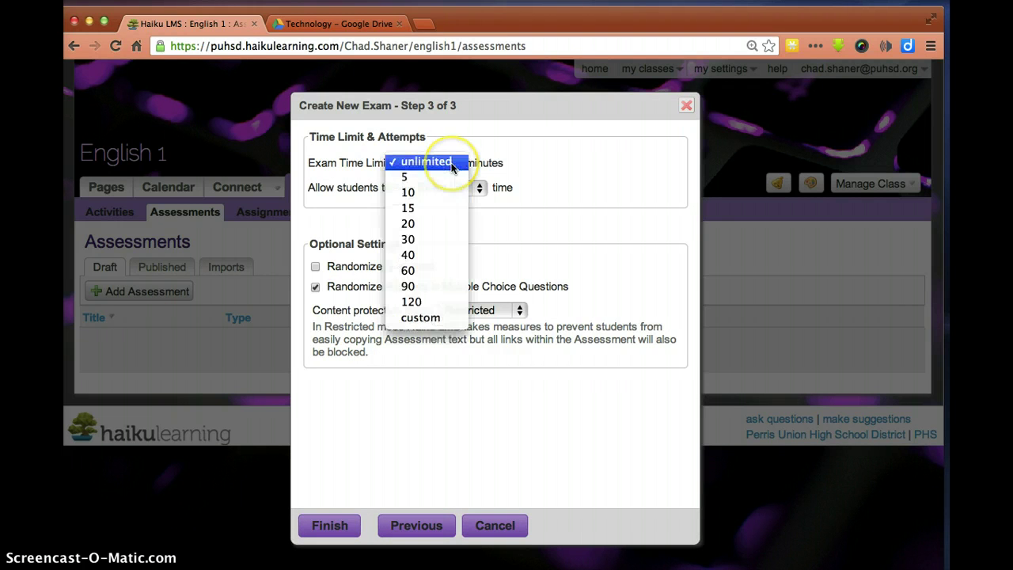
left_click(430, 163)
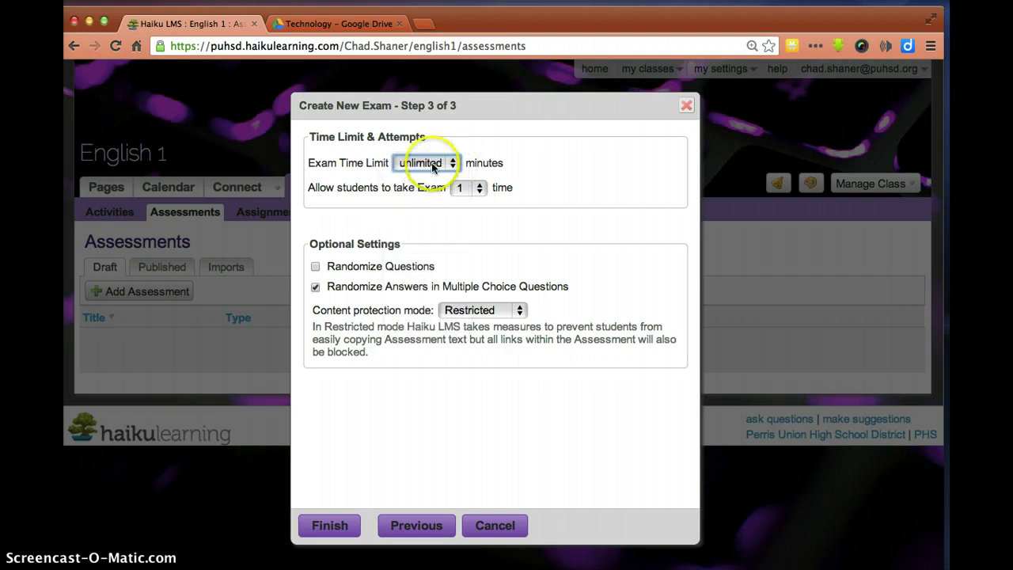
left_click(480, 190)
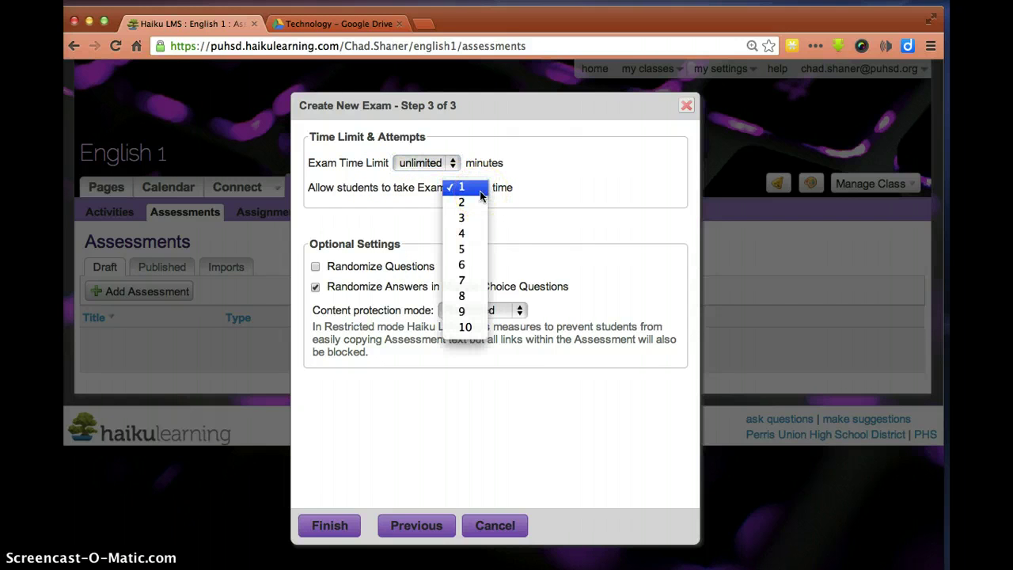
left_click(480, 193)
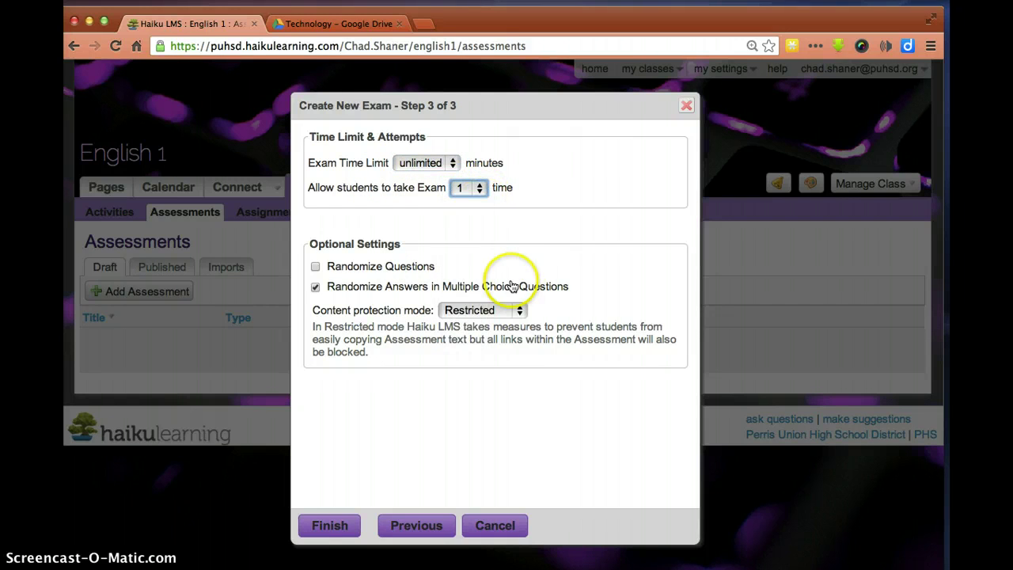
Step: Turn on randomized questions, keep the content protection mode Restricted, and finish creating the exam
left_click(316, 268)
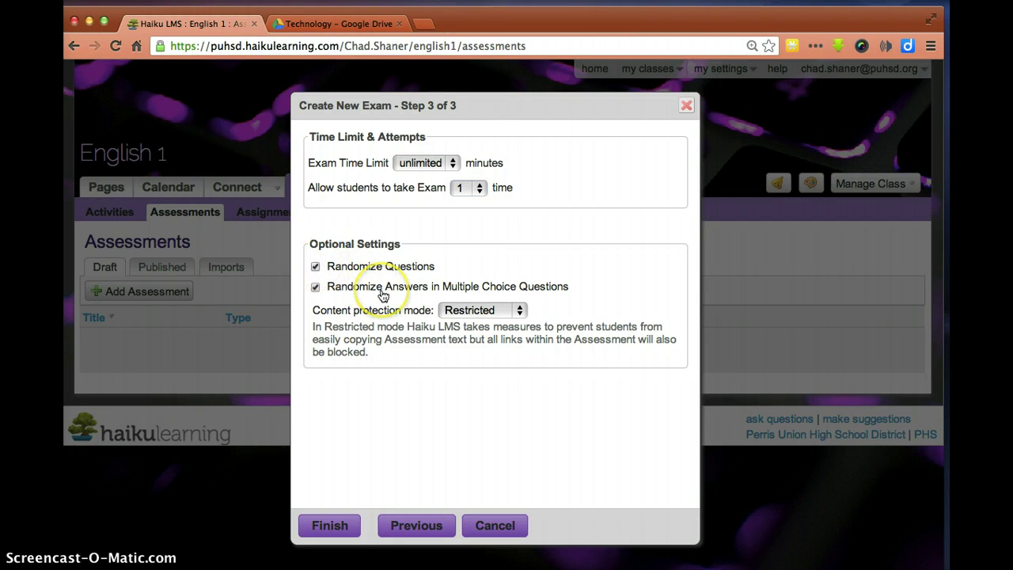
left_click(520, 312)
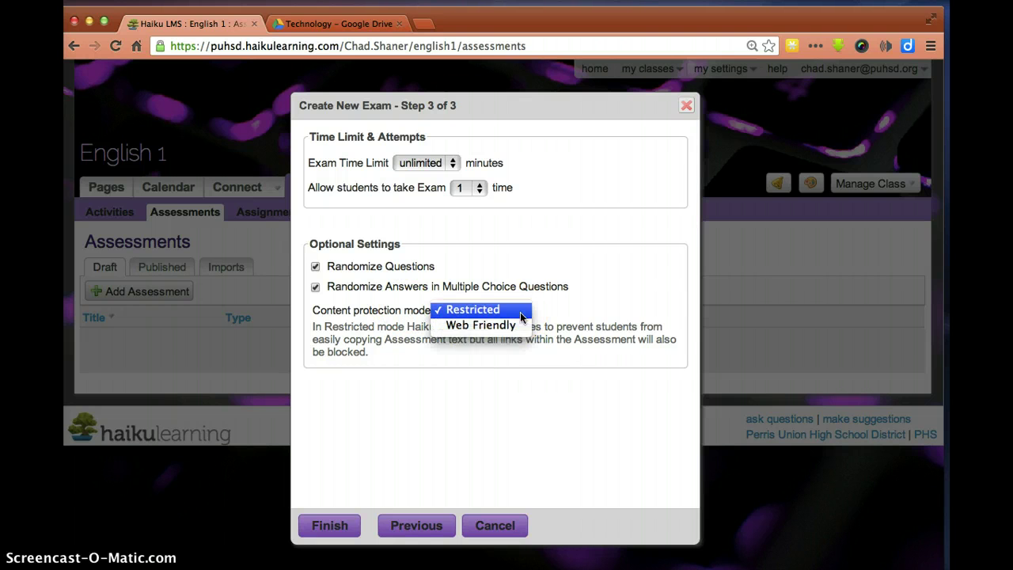
left_click(522, 315)
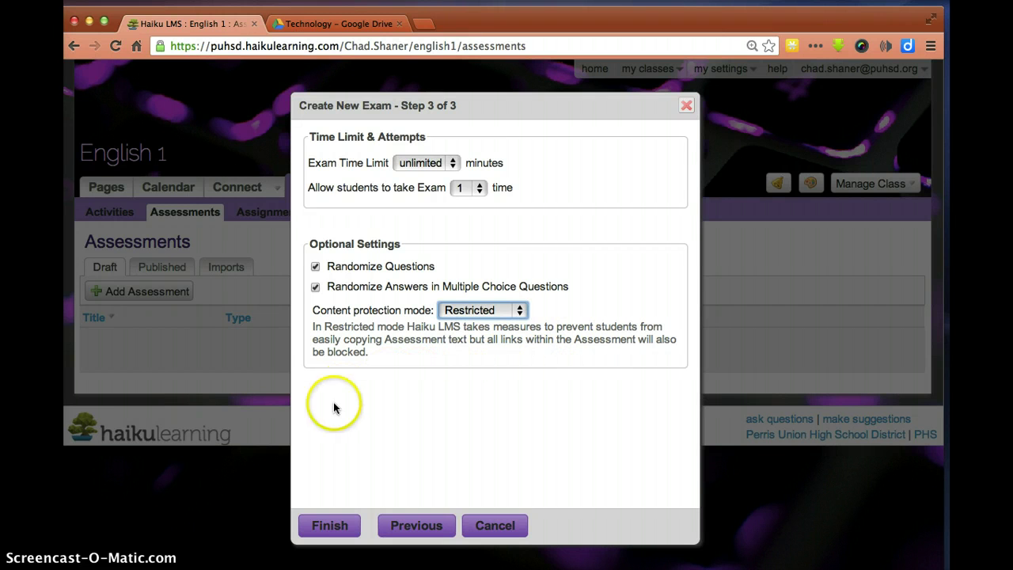
left_click(338, 524)
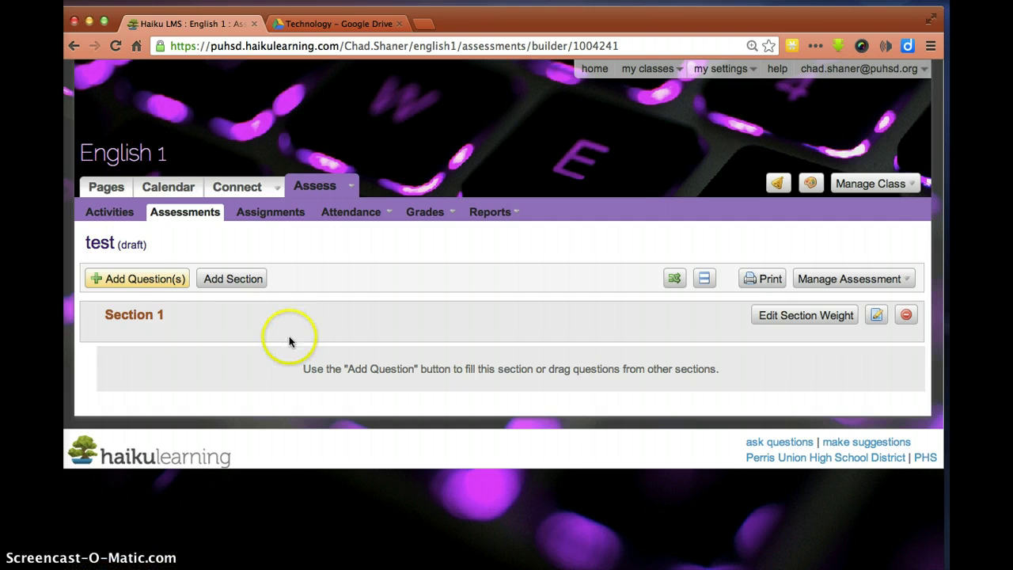
Step: Add a multiple choice question to the exam with the text "Who's buried in Grant's Tomb?"
left_click(148, 282)
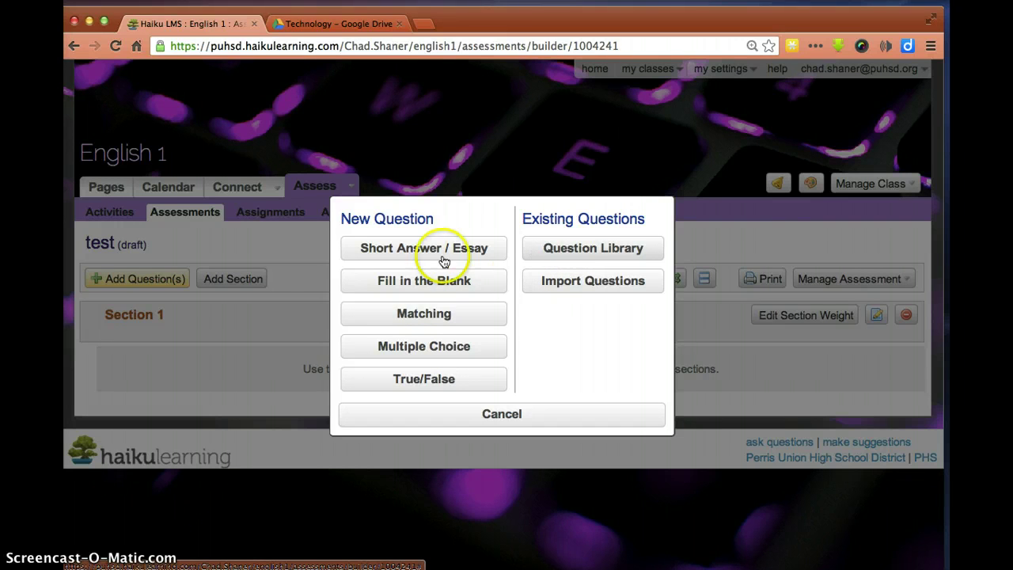
left_click(402, 348)
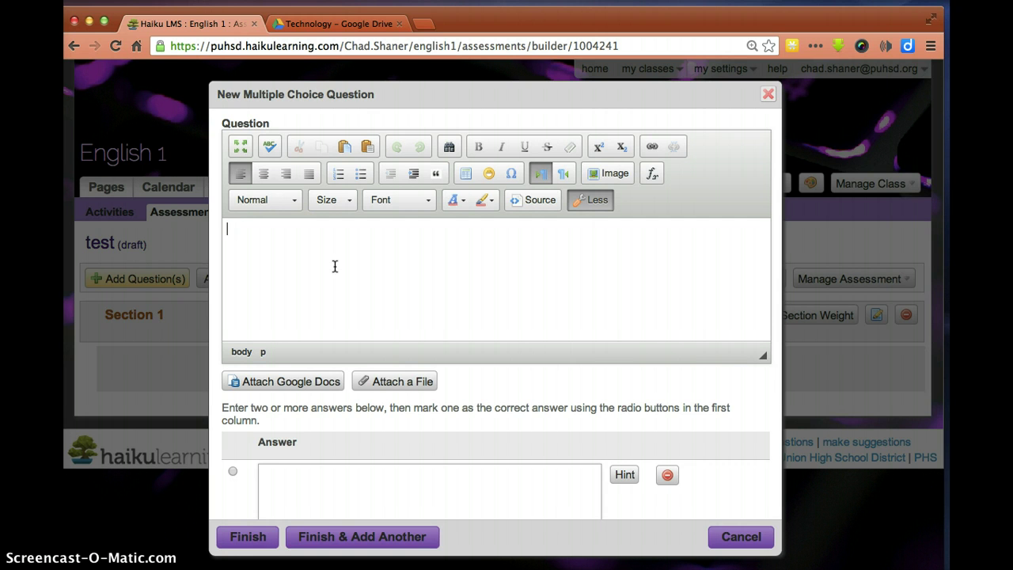
type("Who's buried in Grant's To")
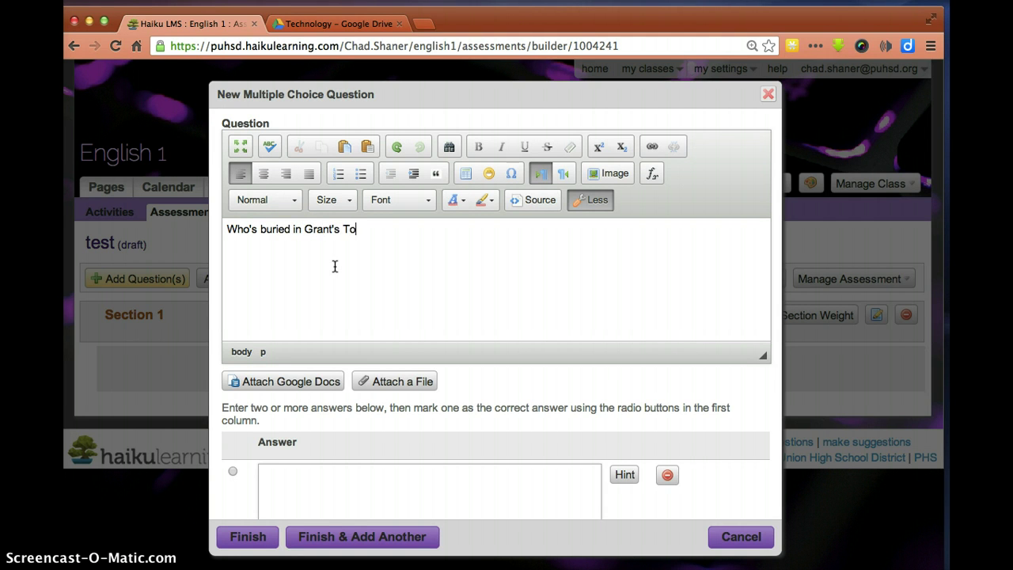
left_click(330, 340)
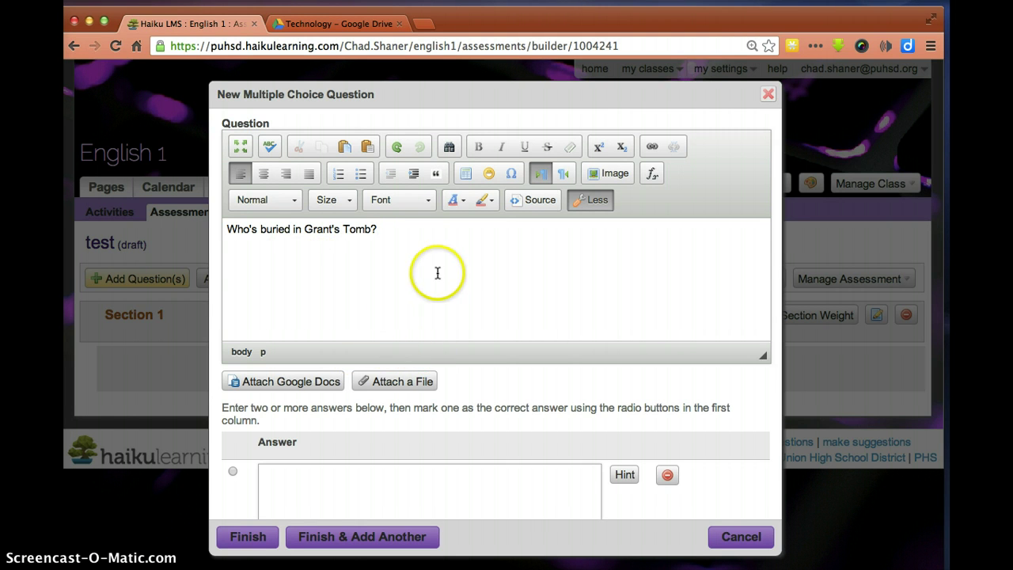
Step: Try to insert the picture tech chip.jpeg from the computer into the question text
left_click(606, 173)
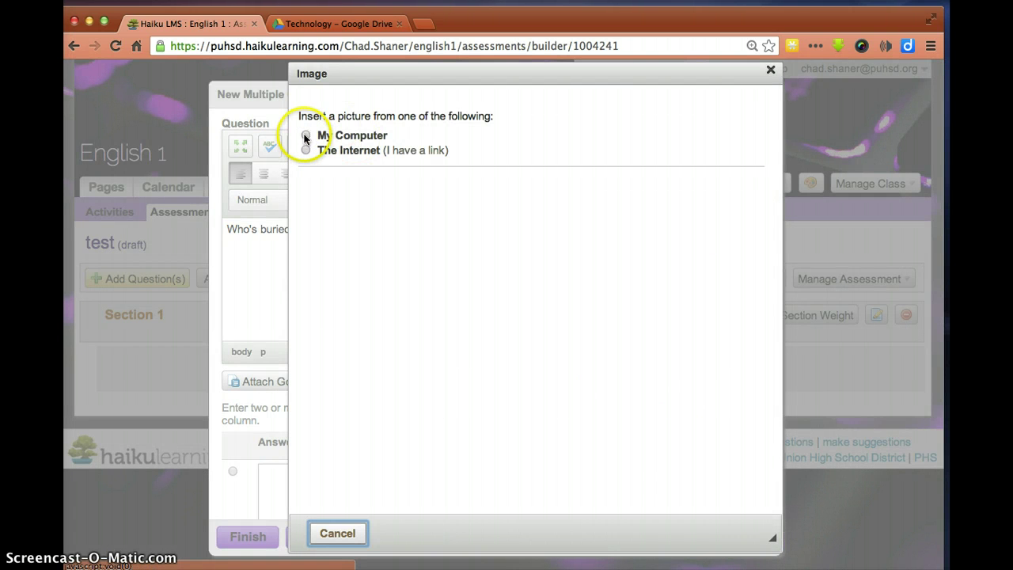
left_click(305, 136)
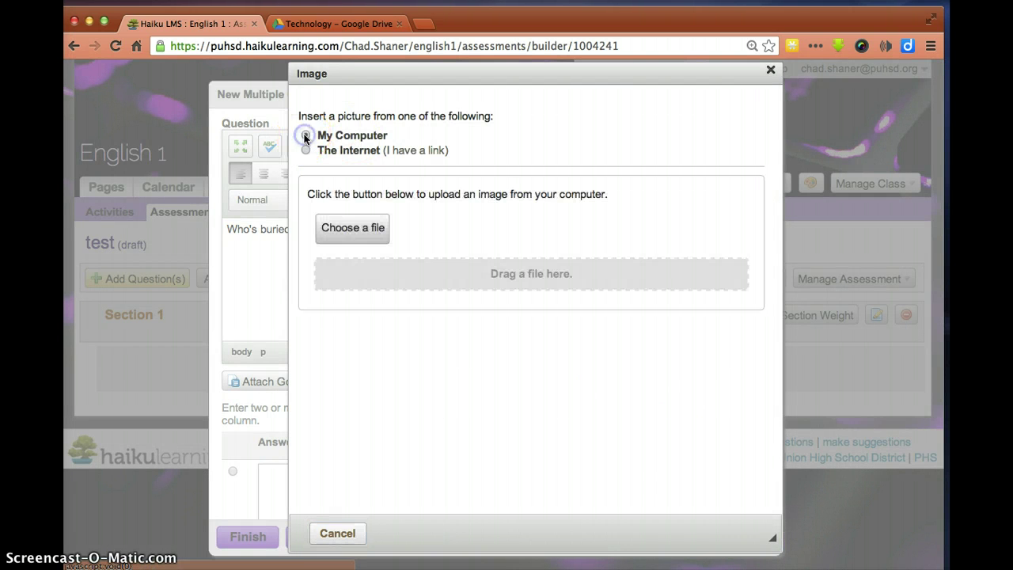
left_click(350, 227)
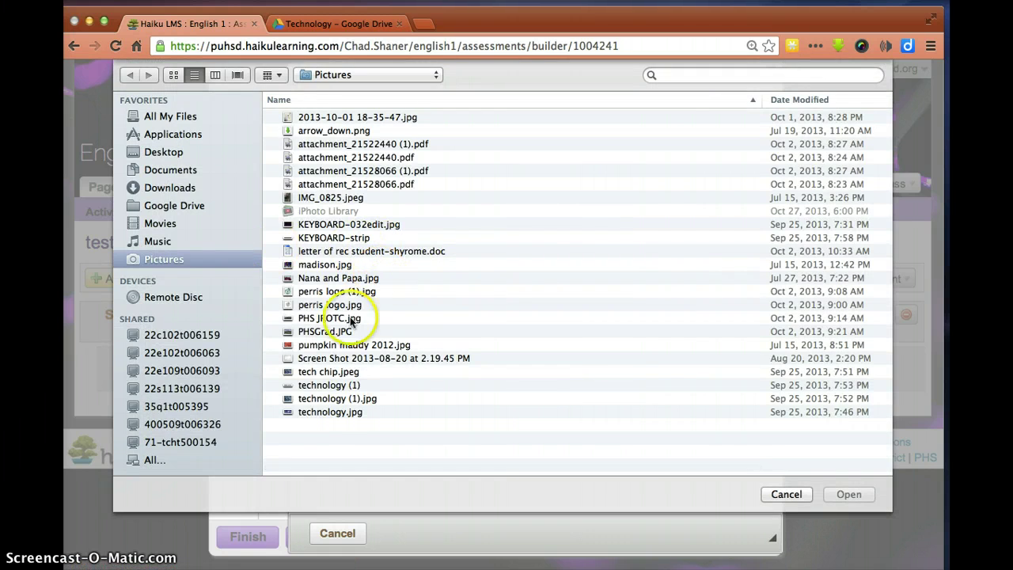
double_click(324, 371)
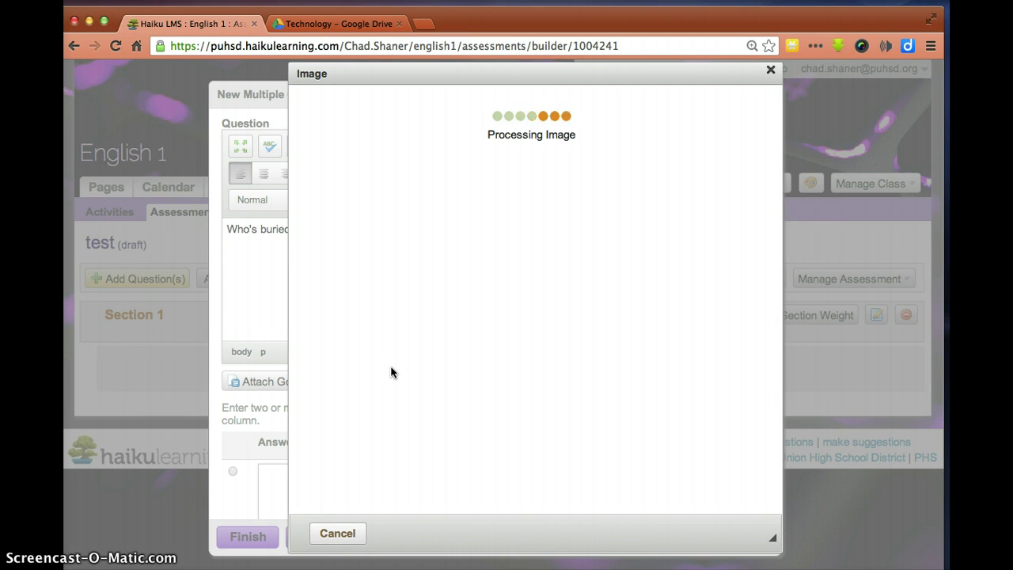
left_click(398, 291)
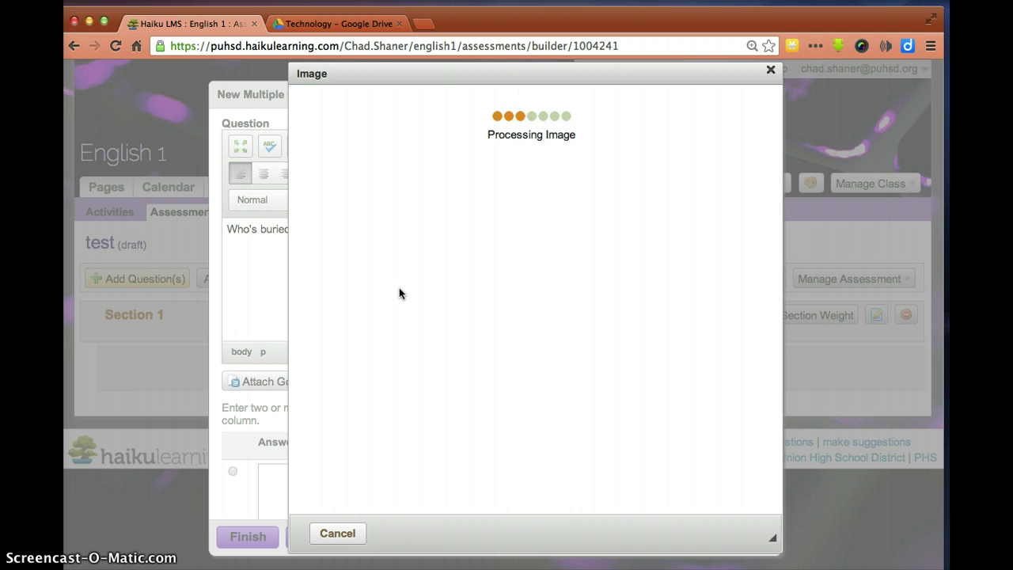
left_click(317, 534)
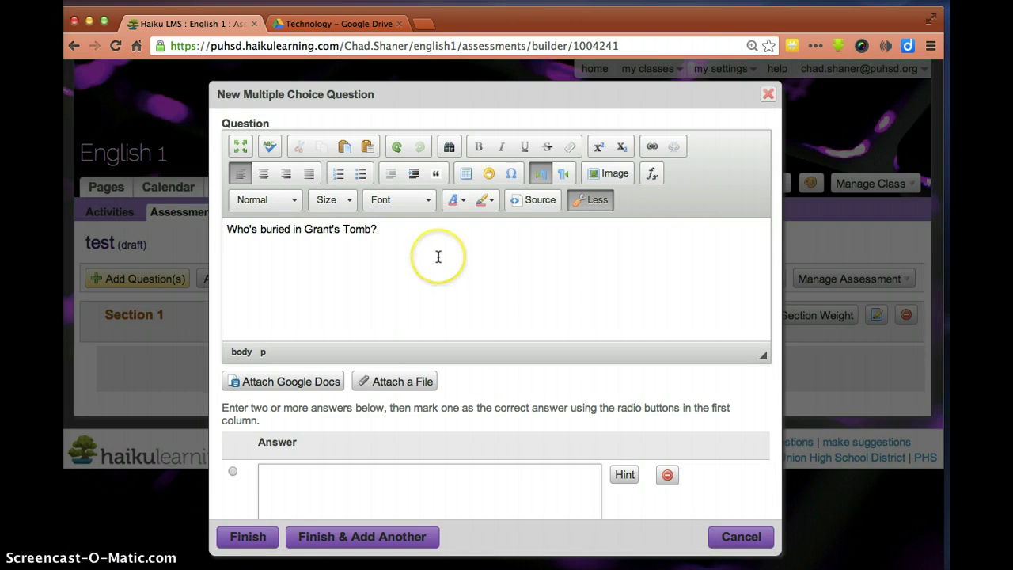
Step: Enter Grant, Lincoln, Jackson and Elvis as the question's four answer choices
scroll(438, 256, "down", 2)
scroll(437, 256, "up", 2)
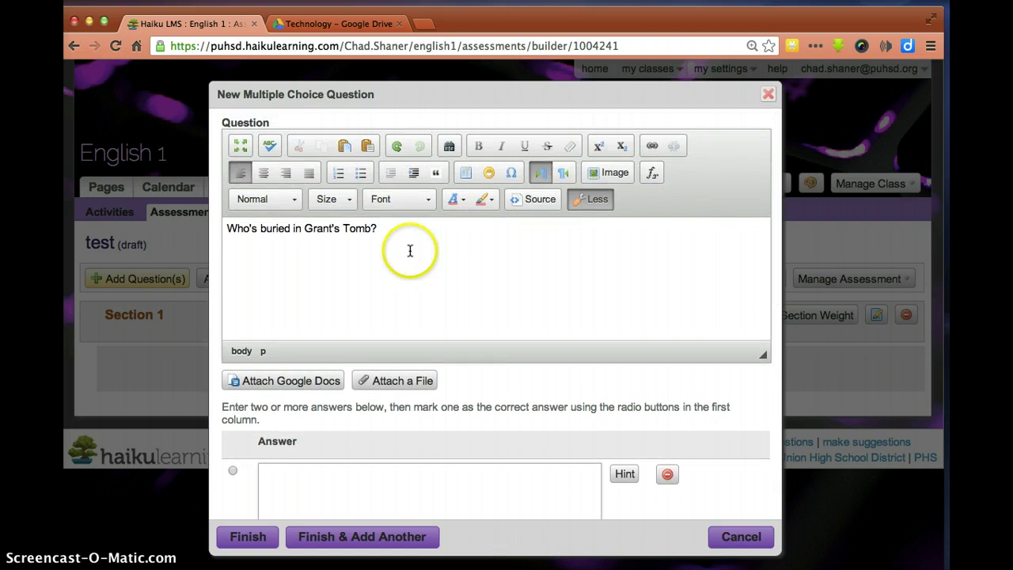
scroll(441, 333, "down", 5)
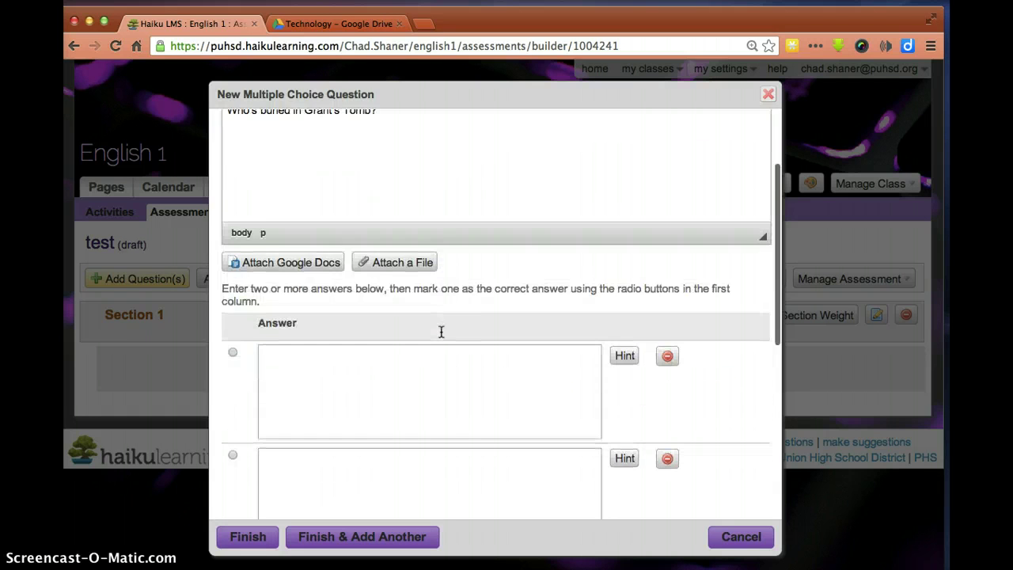
scroll(441, 332, "down", 1)
scroll(441, 333, "up", 1)
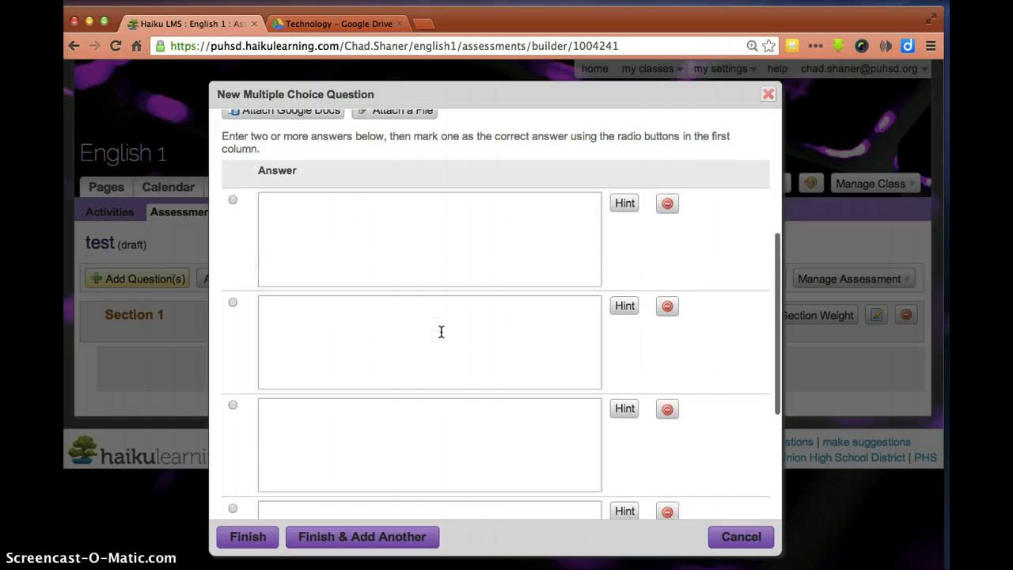
left_click(344, 228)
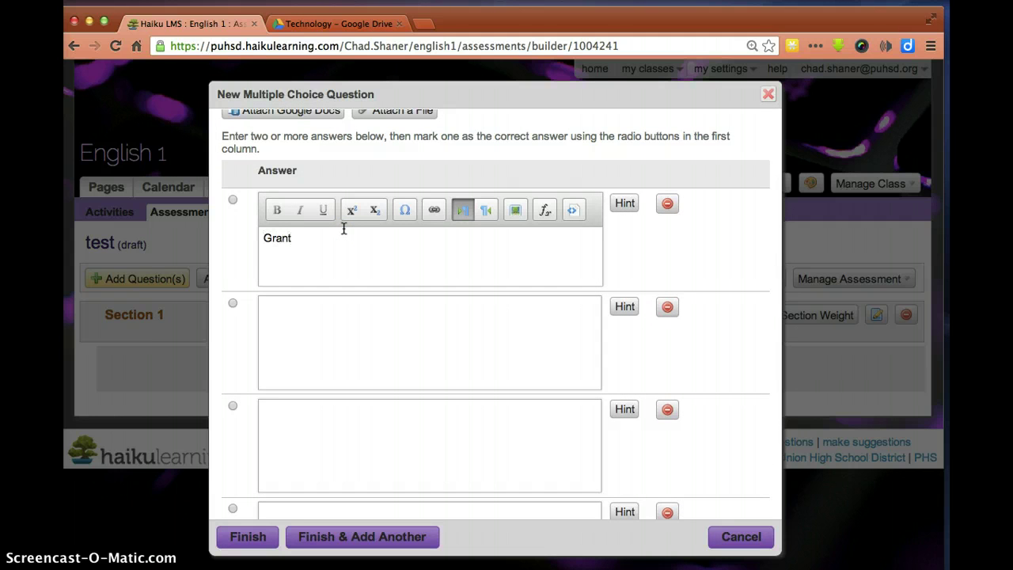
left_click(331, 331)
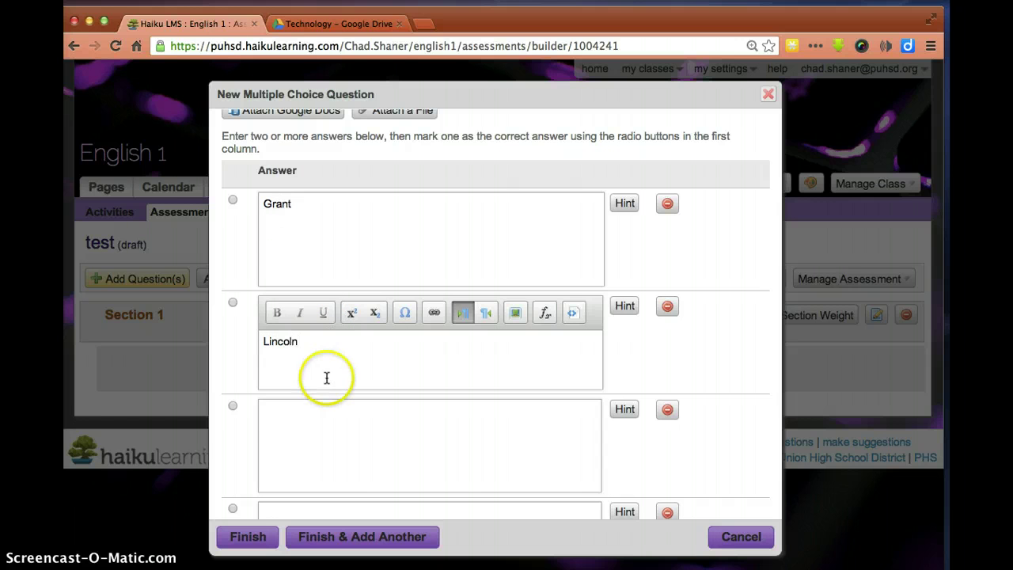
left_click(319, 417)
type("Jackson")
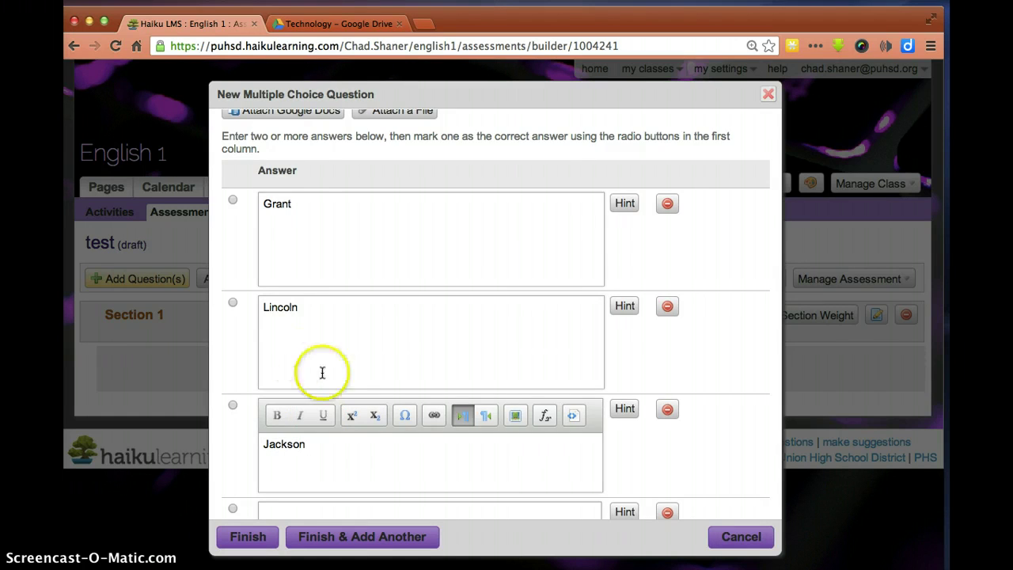
scroll(324, 373, "down", 4)
left_click(323, 396)
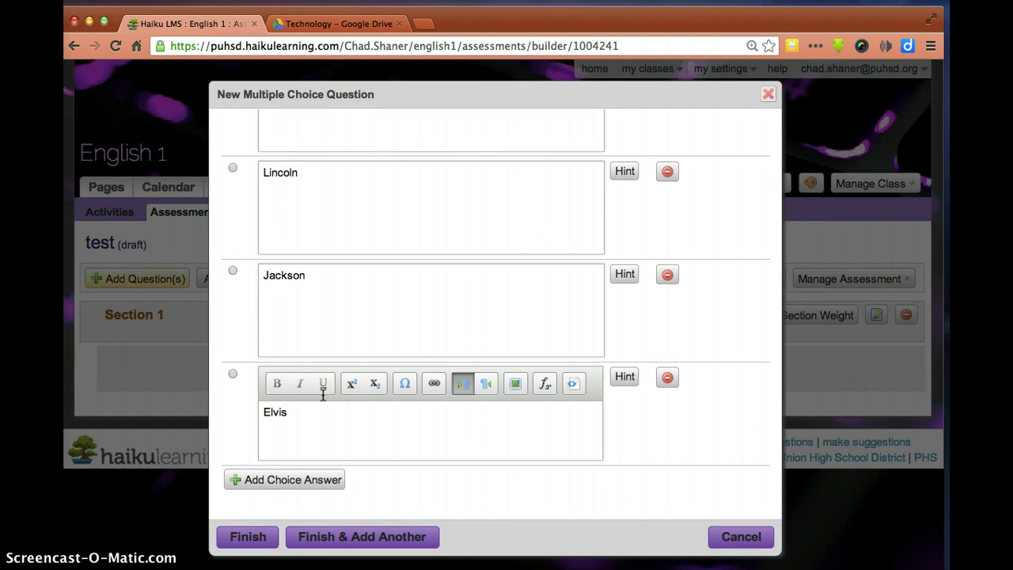
Step: Mark Grant as the correct answer and save the question in Section 1 with a weight of 1
left_click(334, 350)
scroll(371, 328, "up", 3)
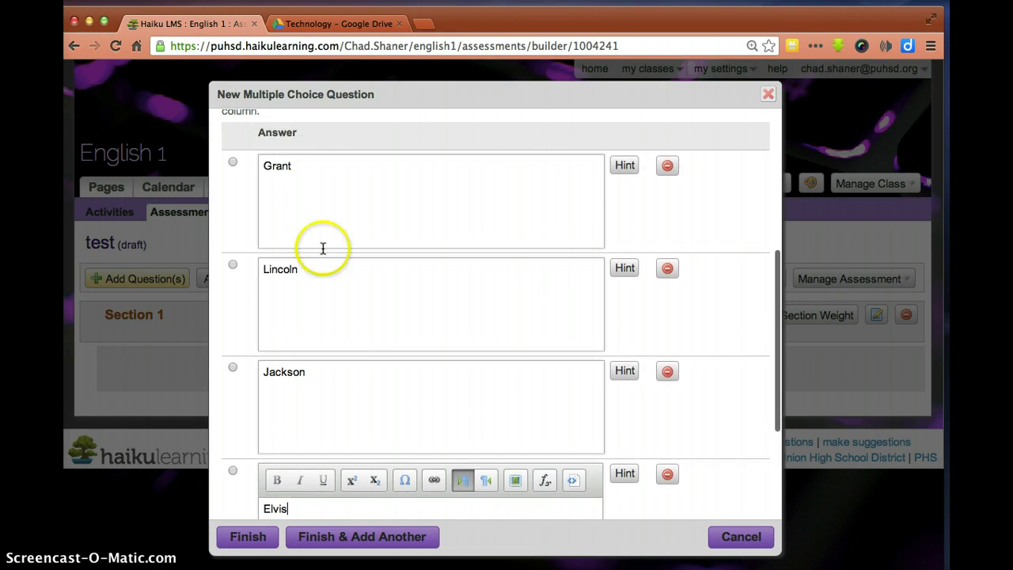
left_click(233, 162)
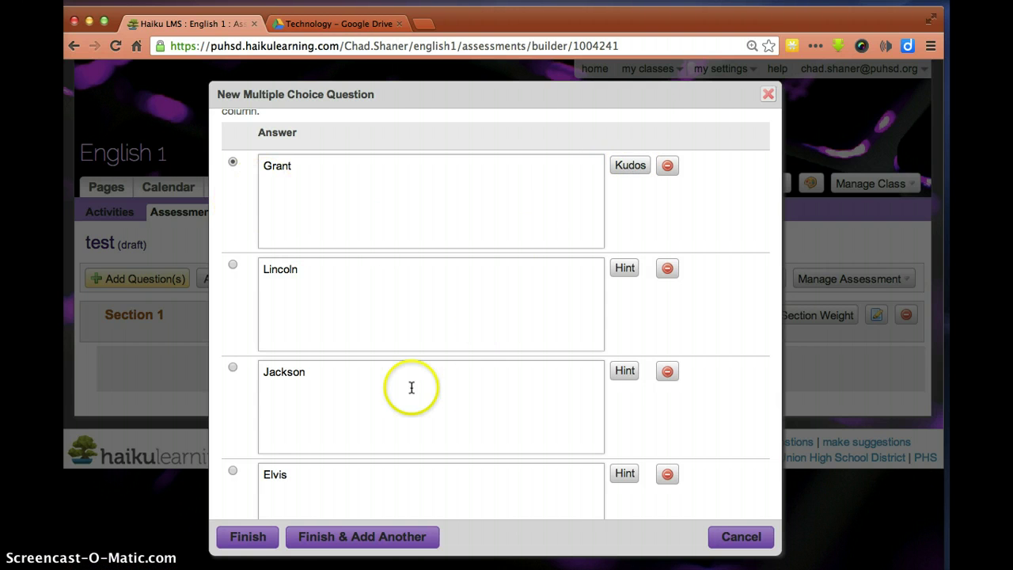
scroll(413, 391, "down", 5)
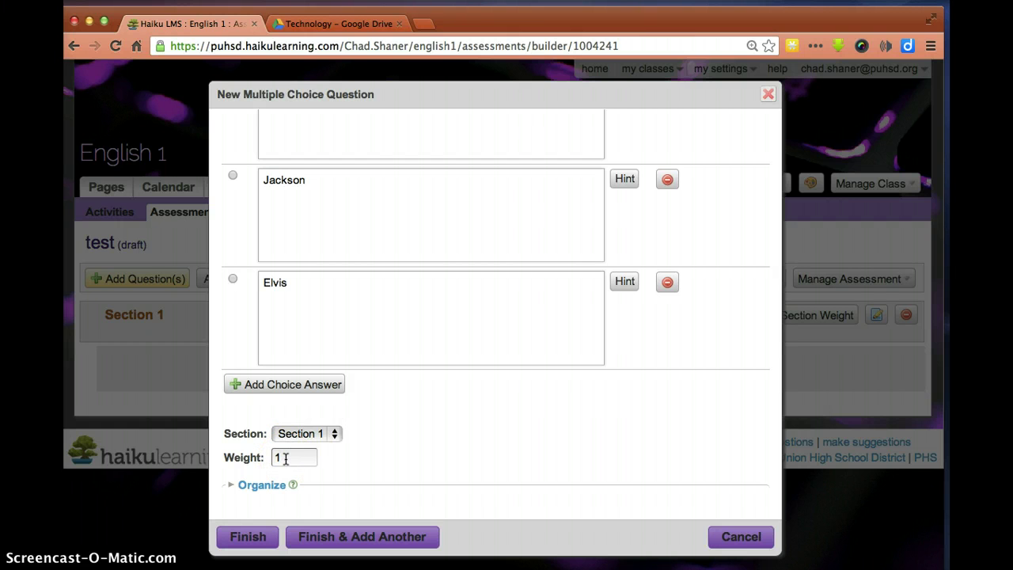
left_click(255, 538)
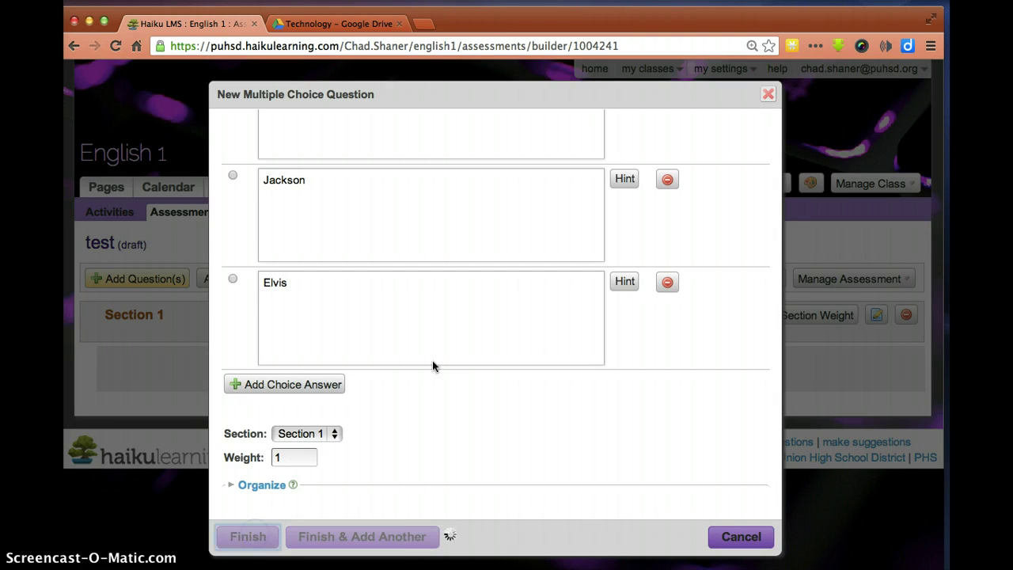